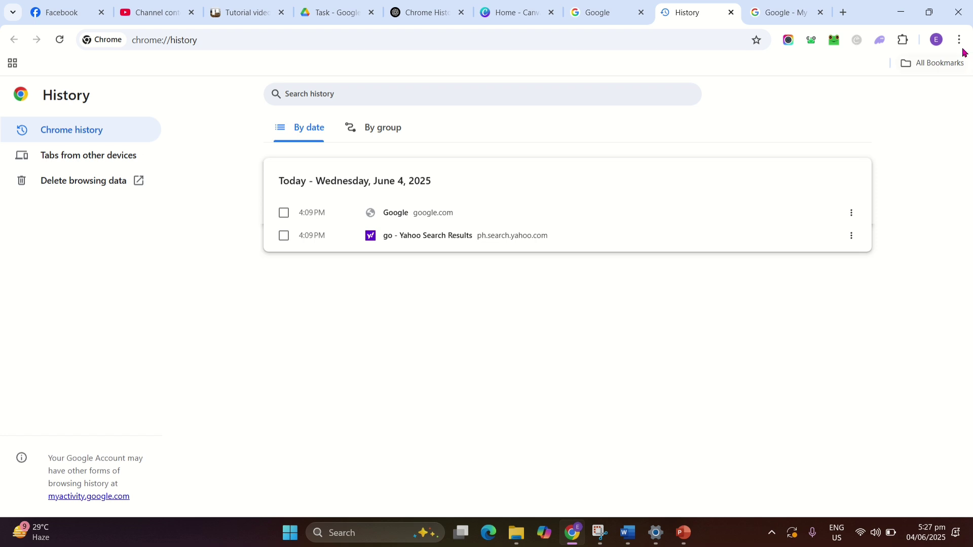
# Delete the Google and Yahoo search results entries from today's Chrome history
pyautogui.click(283, 213)
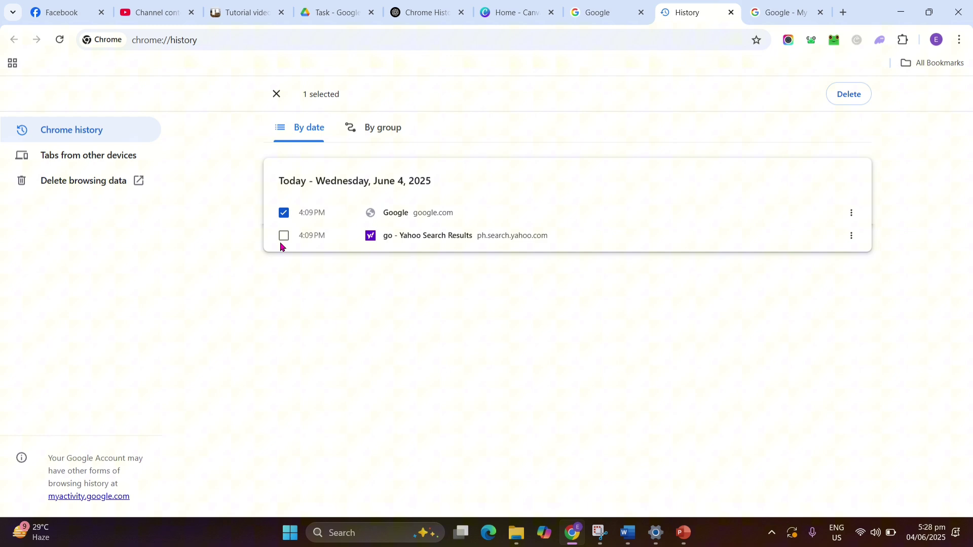
pyautogui.click(281, 242)
pyautogui.click(845, 98)
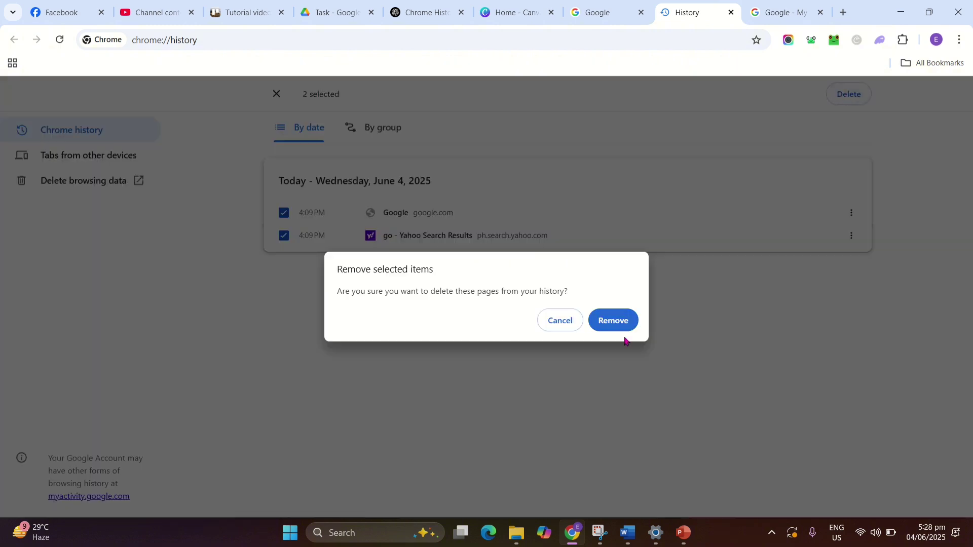
pyautogui.click(614, 324)
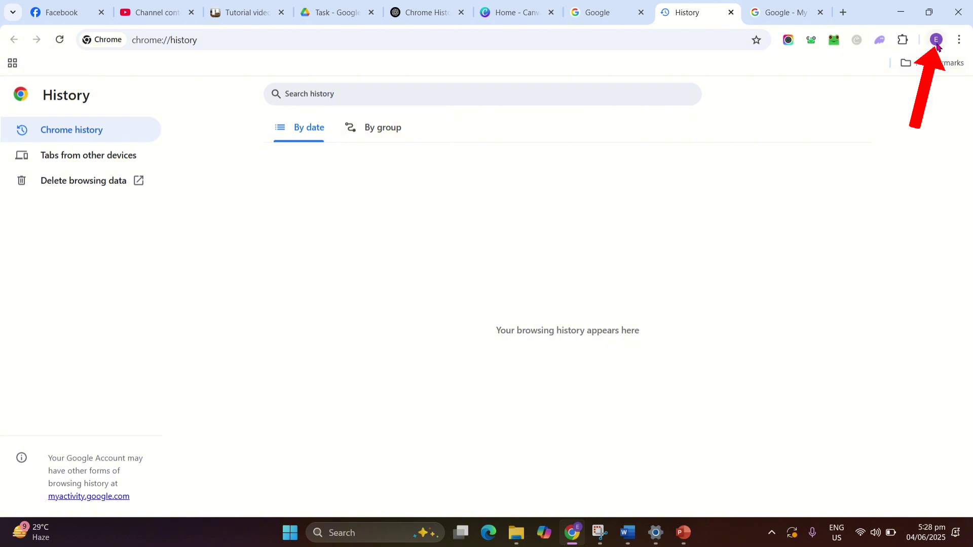
# Go from the Chrome profile menu to Manage your Google Account's Data & privacy page
pyautogui.click(936, 40)
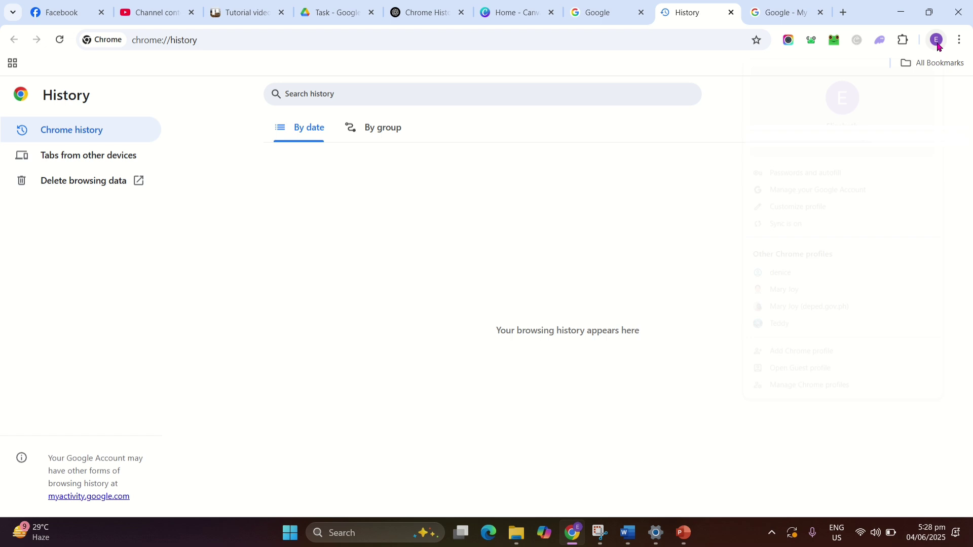
pyautogui.click(824, 191)
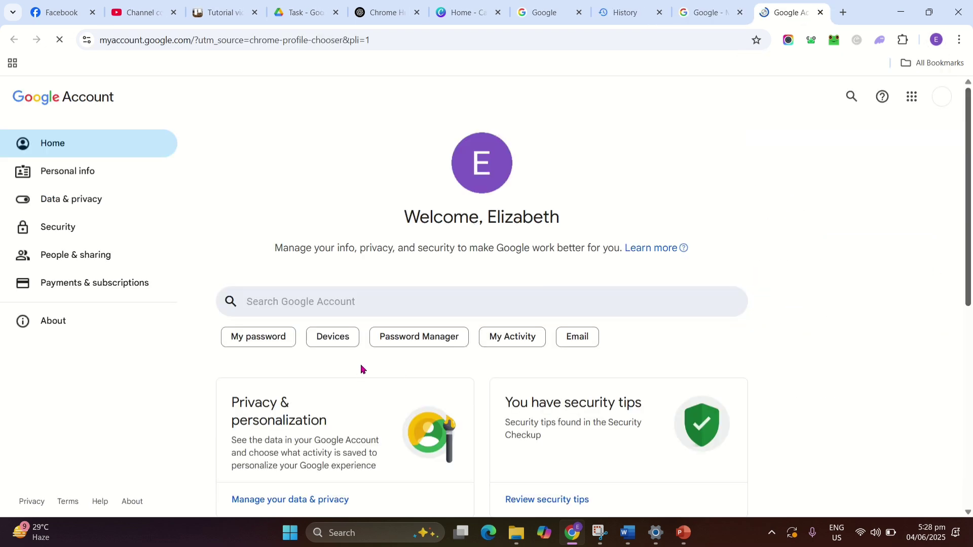
pyautogui.click(84, 199)
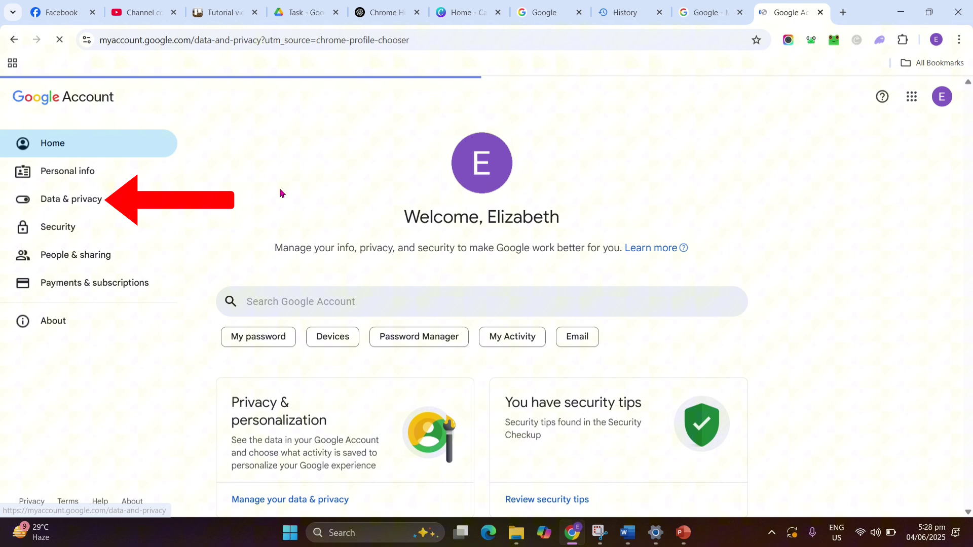
pyautogui.scroll(-2, 605, 309)
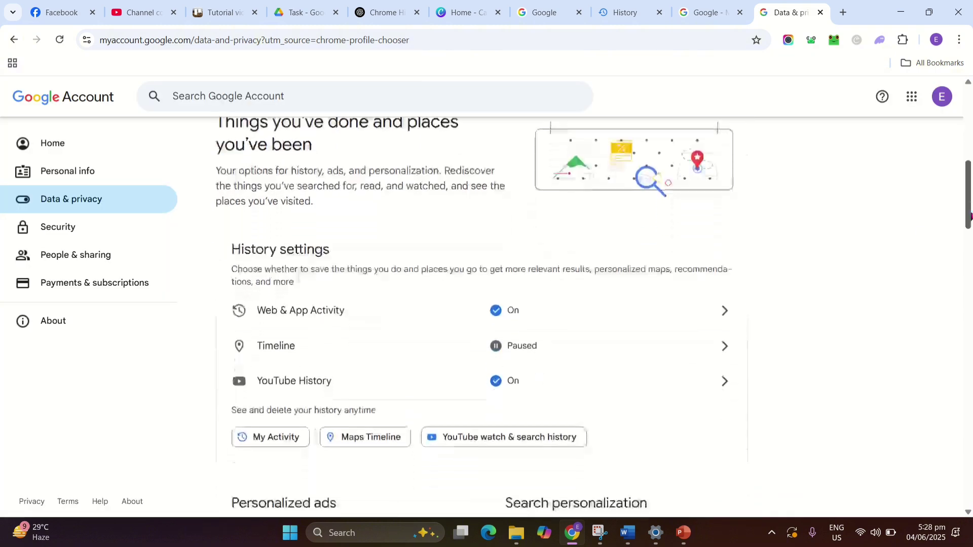
# Open the Web & App Activity settings and view all stored activity
pyautogui.click(341, 321)
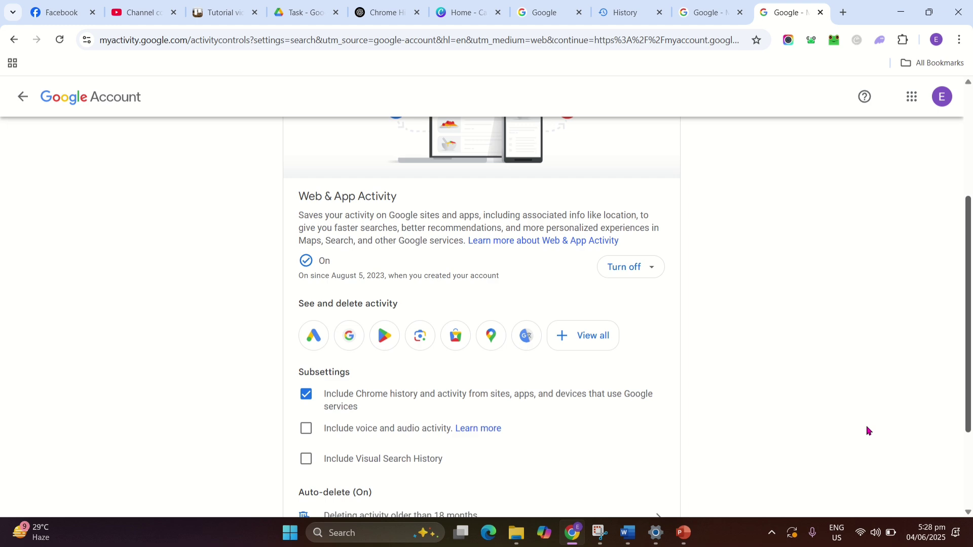
pyautogui.click(593, 336)
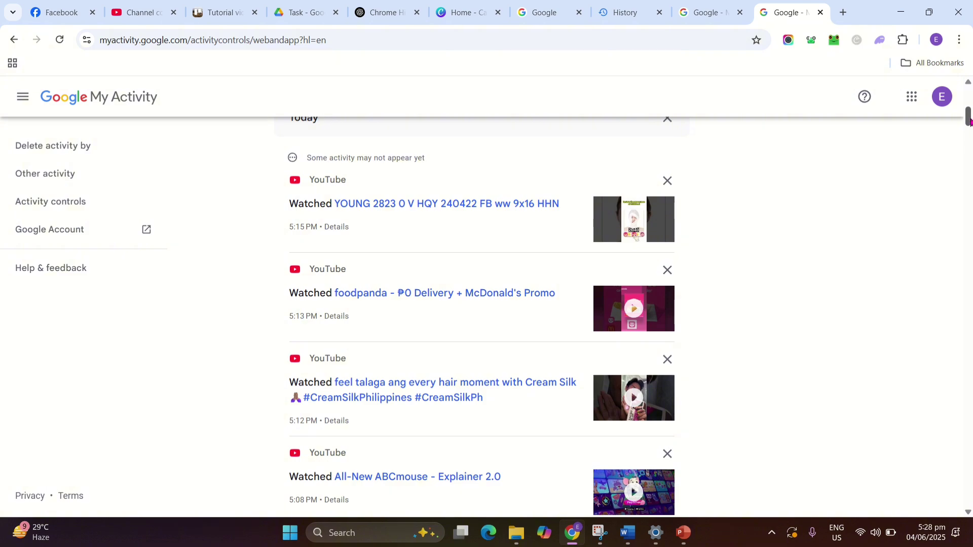
pyautogui.moveTo(968, 121); pyautogui.dragTo(968, 178)
# Go back to the Activity controls page with Web & App Activity shown
pyautogui.hotkey('alt', 'Left')
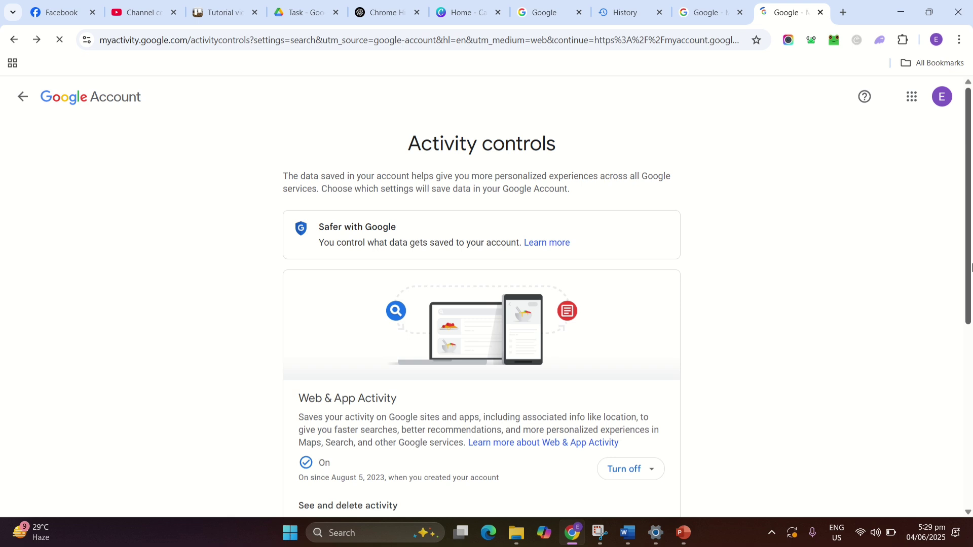
pyautogui.moveTo(972, 266); pyautogui.dragTo(966, 360)
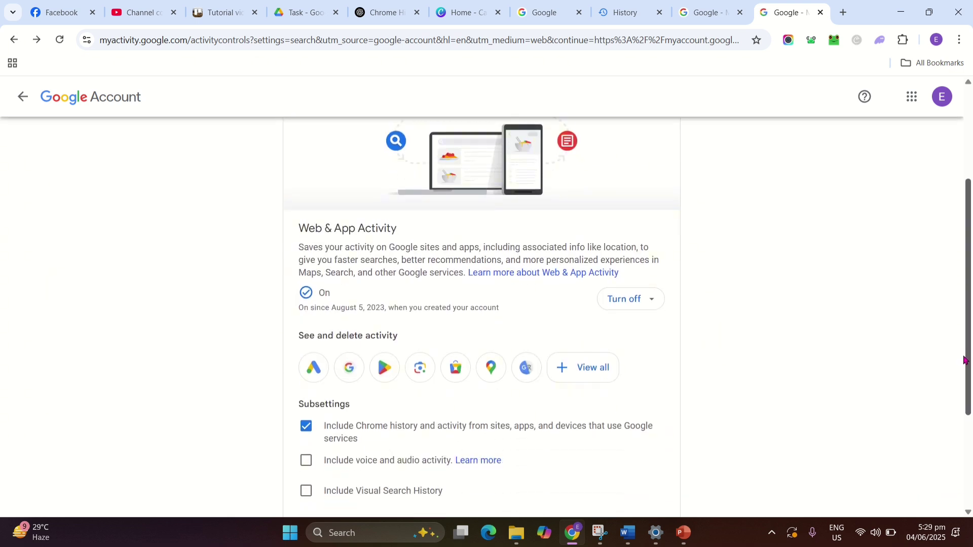